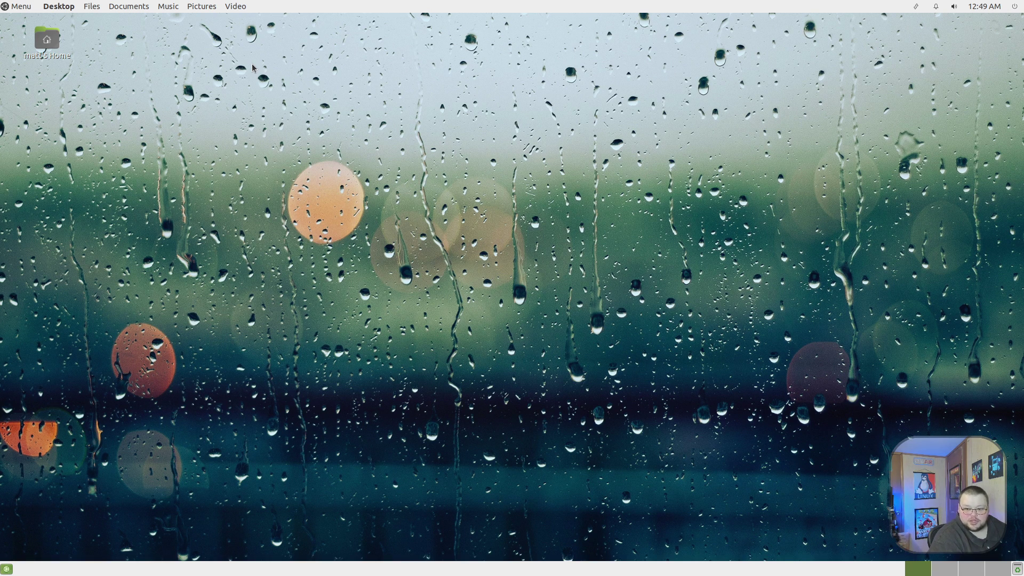
Step: Launch MATE Tweak by searching 'mate tweak' in the menu and show its Panel page
left_click(15, 8)
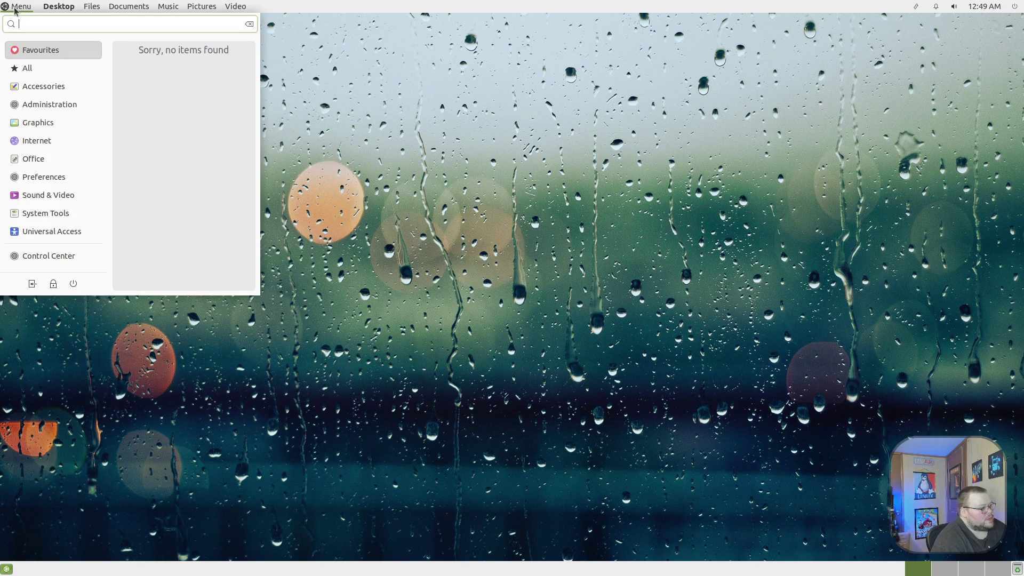
type("mat")
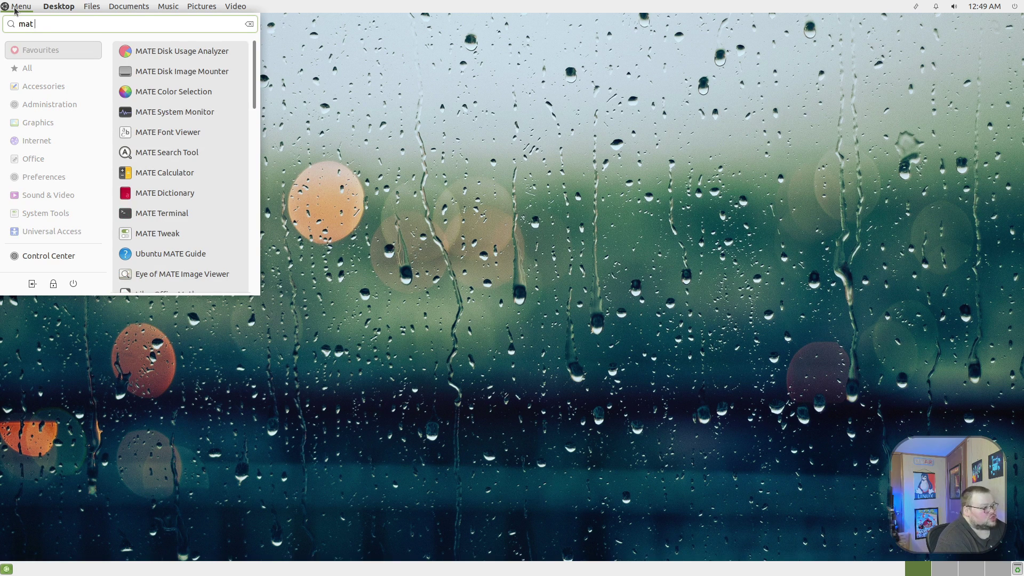
type("e tweak")
left_click(139, 49)
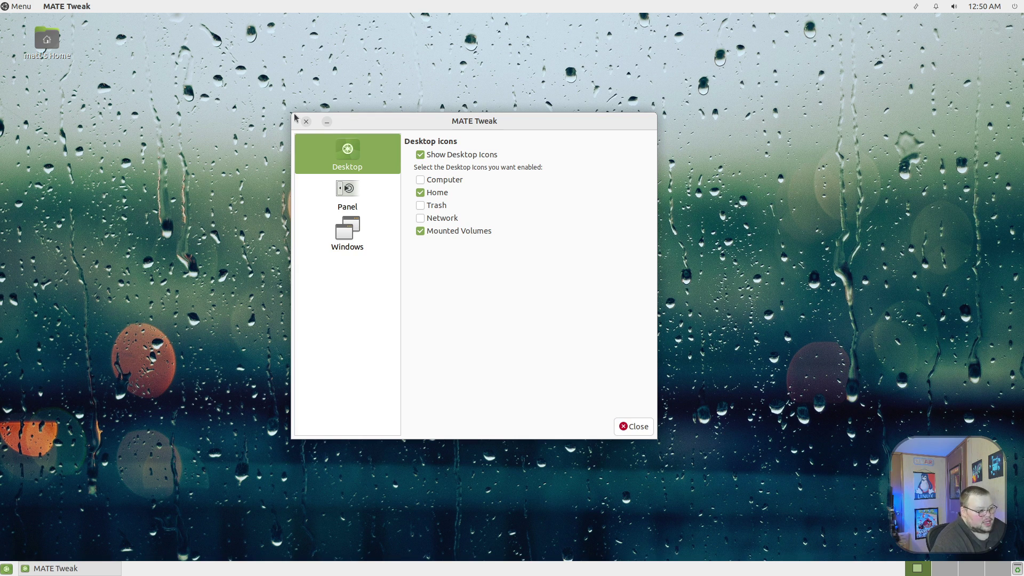
left_click(357, 196)
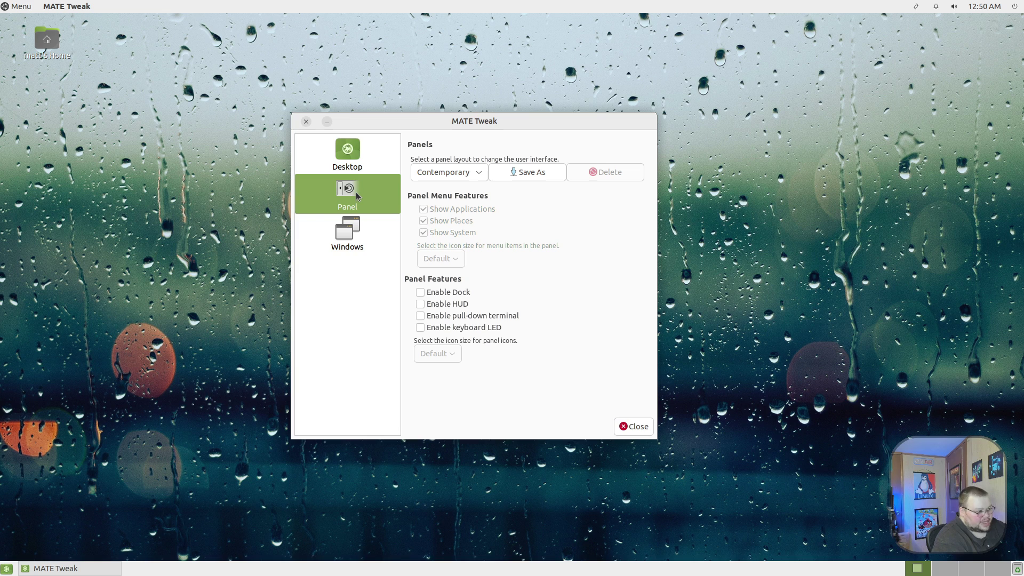
Step: Switch the panel layout to Cupertino with its bottom dock
left_click(472, 172)
left_click(462, 190)
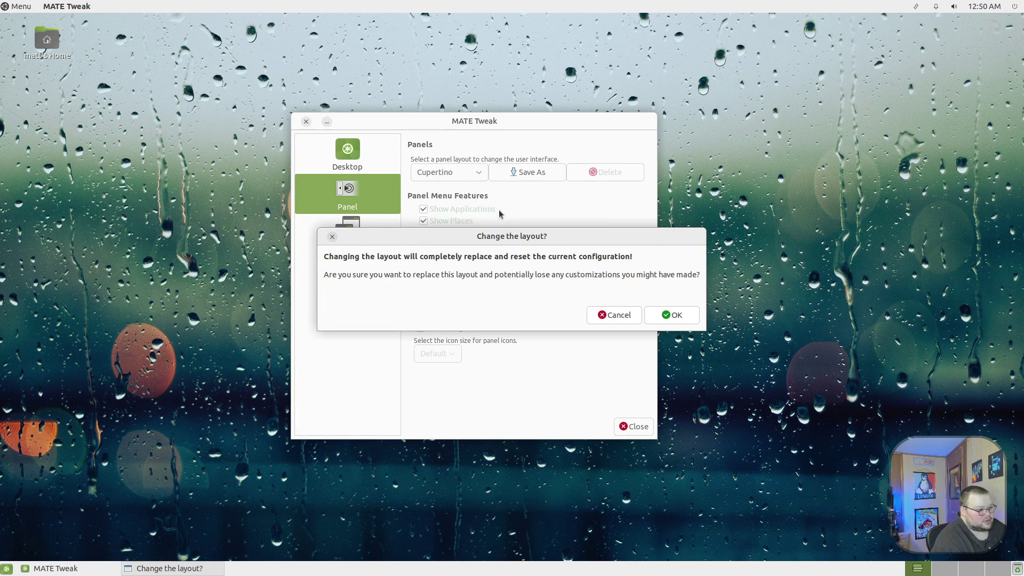
left_click(666, 315)
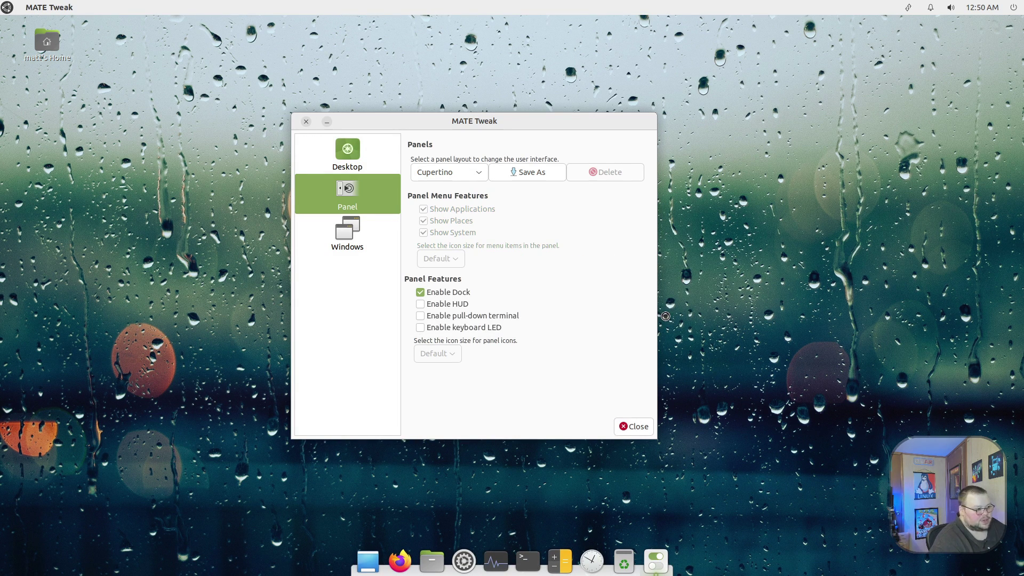
Step: Switch the panel layout to Familiar
left_click(480, 172)
left_click(448, 189)
left_click(670, 313)
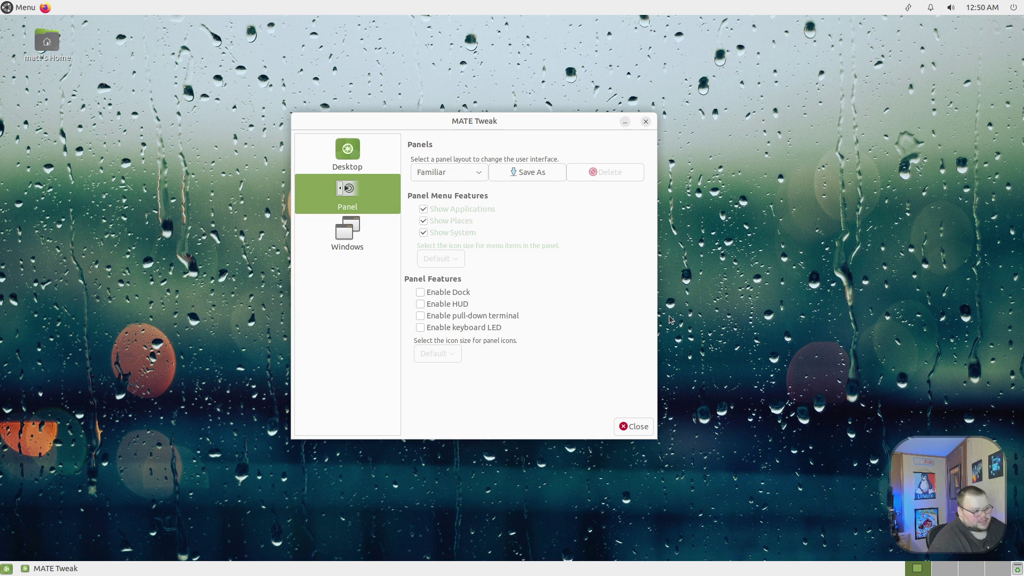
Step: Try the Mutiny panel layout and dismiss the panel loading error
left_click(449, 172)
left_click(456, 193)
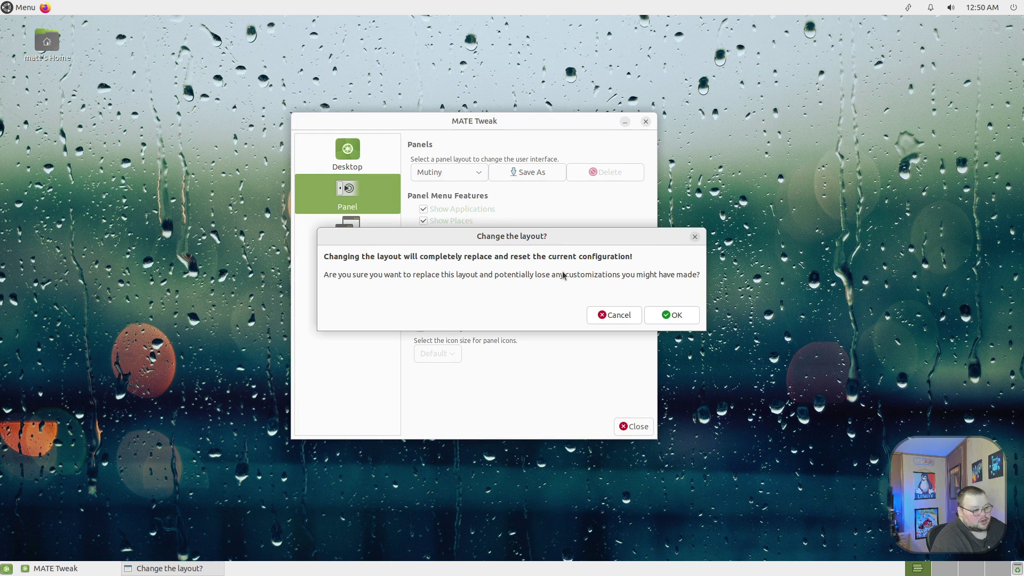
left_click(663, 317)
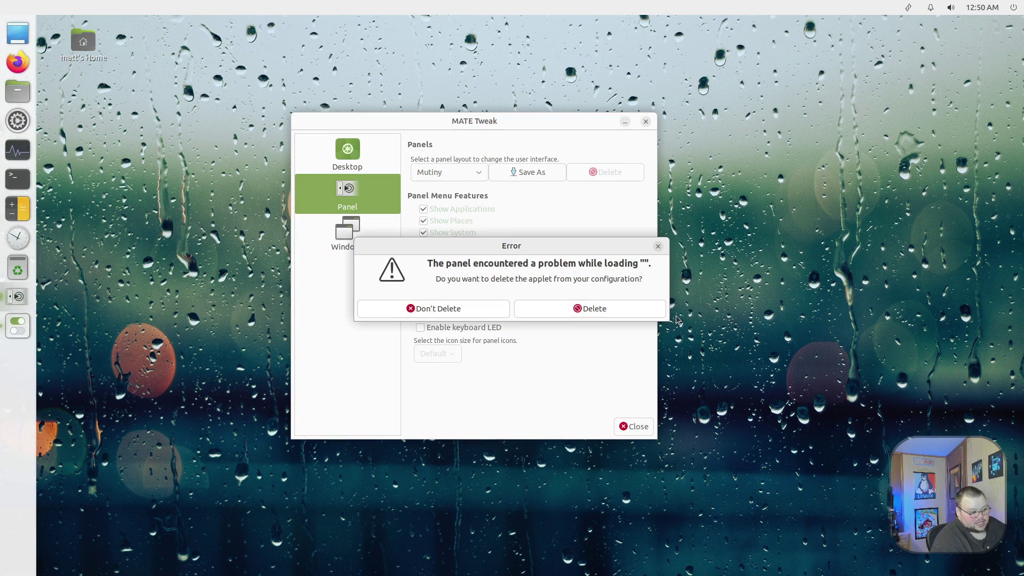
left_click(623, 312)
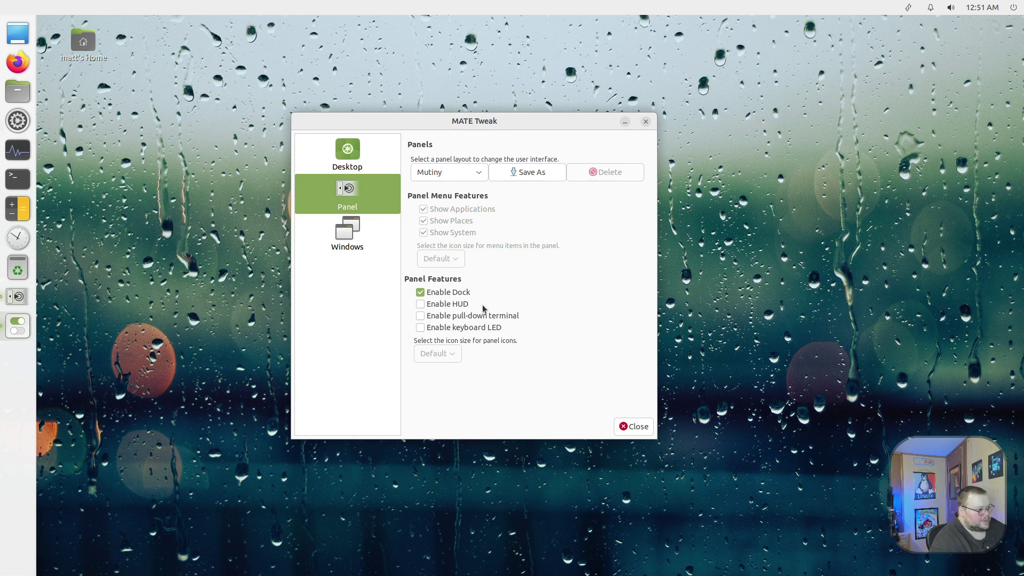
Step: Switch the panel layout to Pantheon with its bottom dock
left_click(469, 172)
left_click(469, 190)
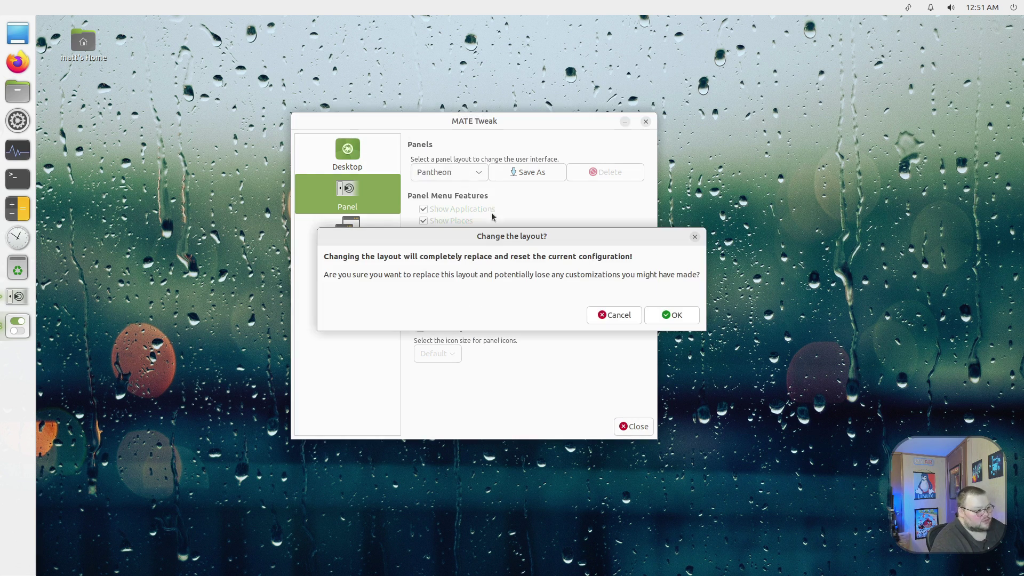
left_click(666, 316)
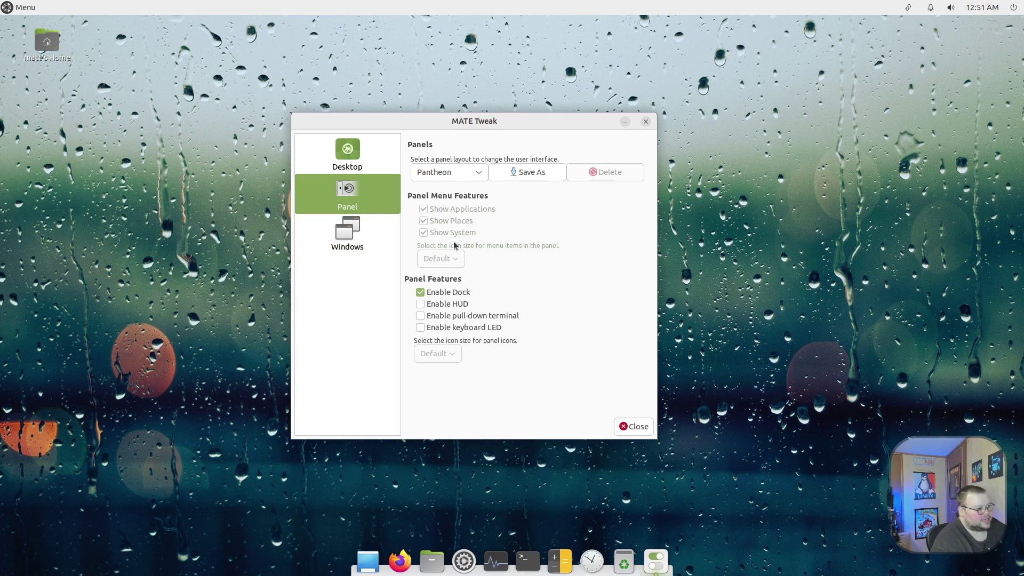
Step: Try the Redmond panel layout and check its applications menu
left_click(459, 172)
left_click(458, 190)
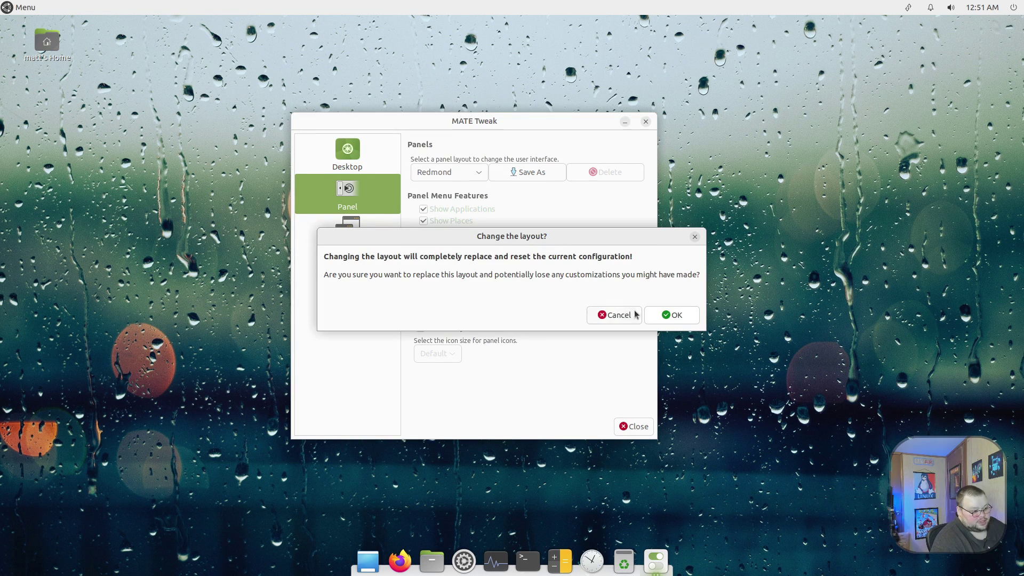
left_click(673, 315)
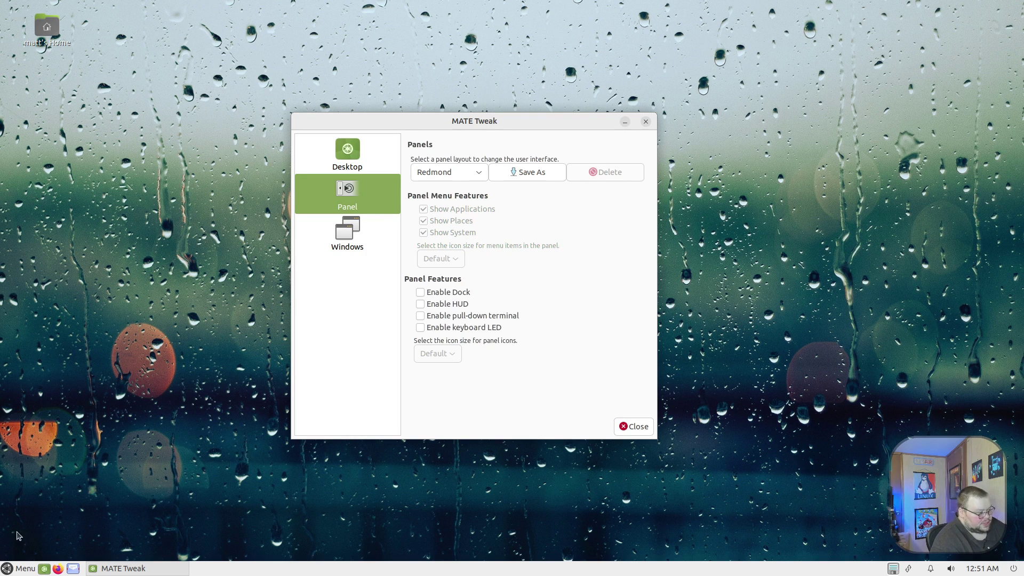
left_click(6, 569)
left_click(5, 569)
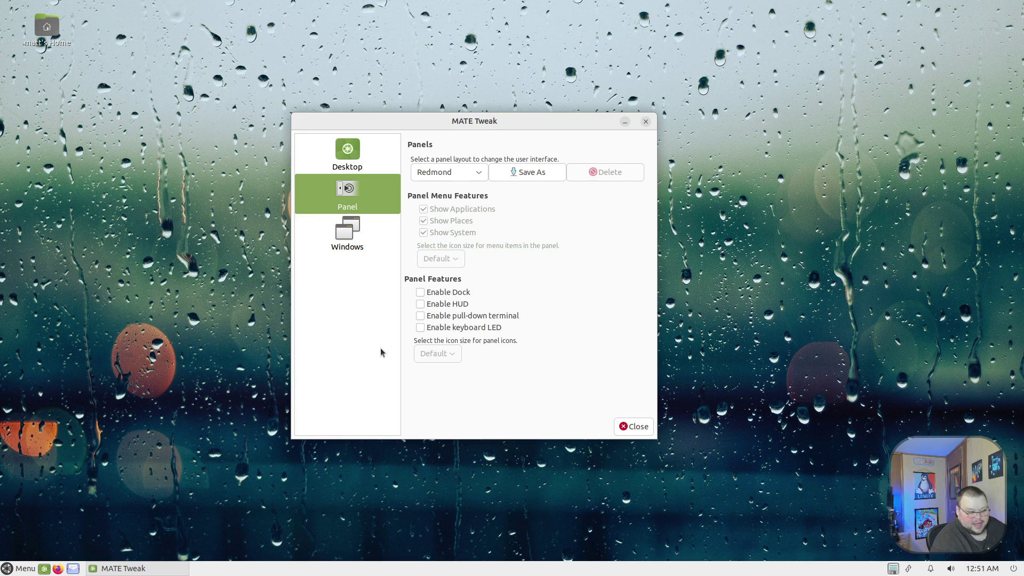
Step: Switch the panel layout to Traditional
left_click(467, 174)
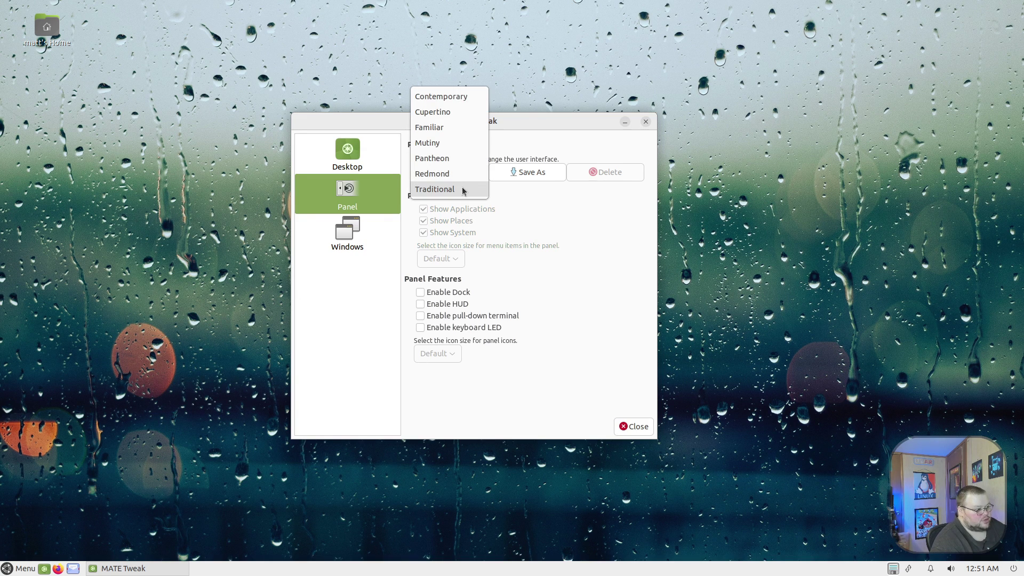
left_click(464, 189)
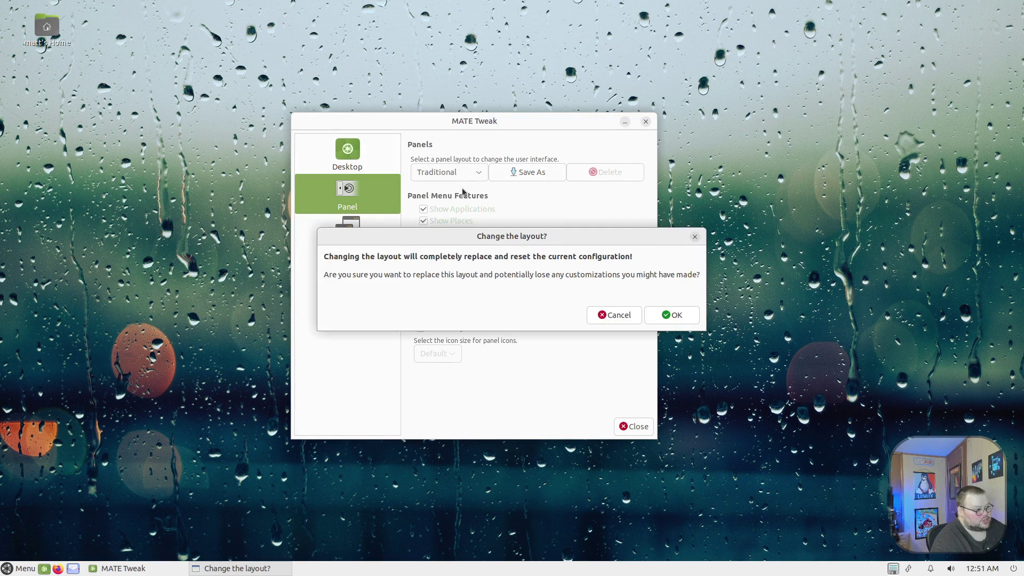
left_click(674, 316)
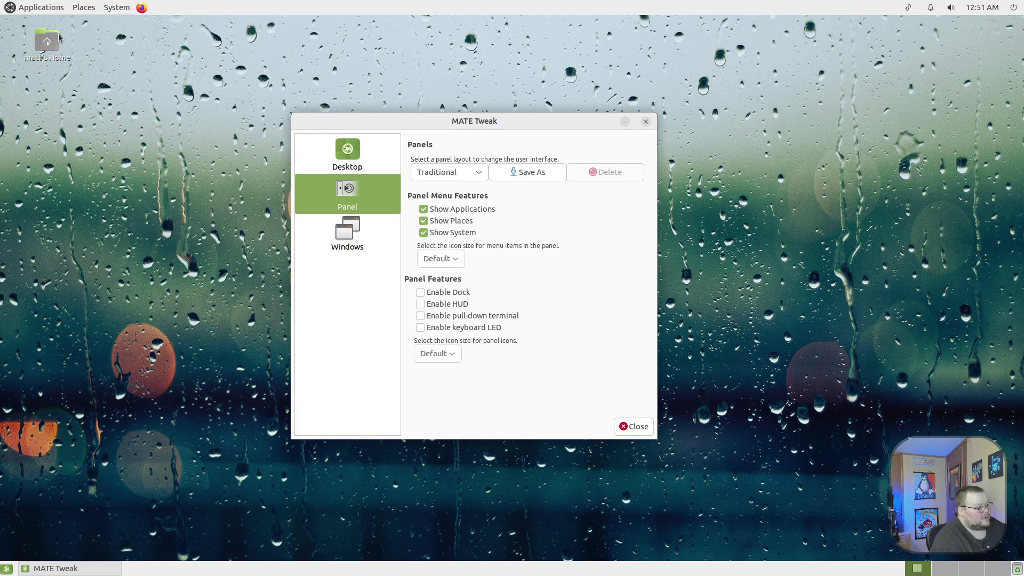
Step: Browse the Applications menu categories such as Graphics, then close the menu
left_click(40, 7)
left_click(40, 7)
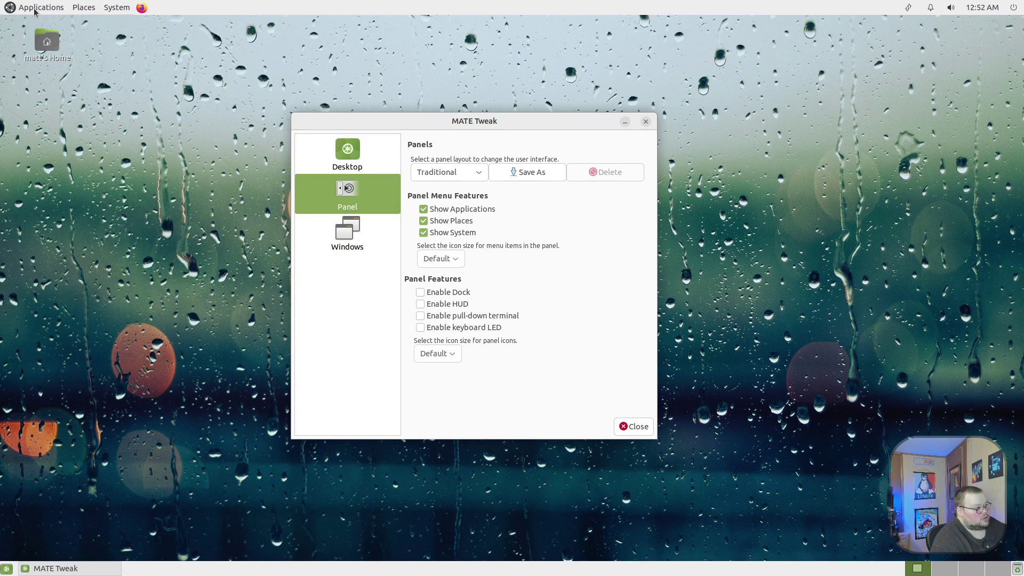
left_click(34, 9)
mouse_move(62, 43)
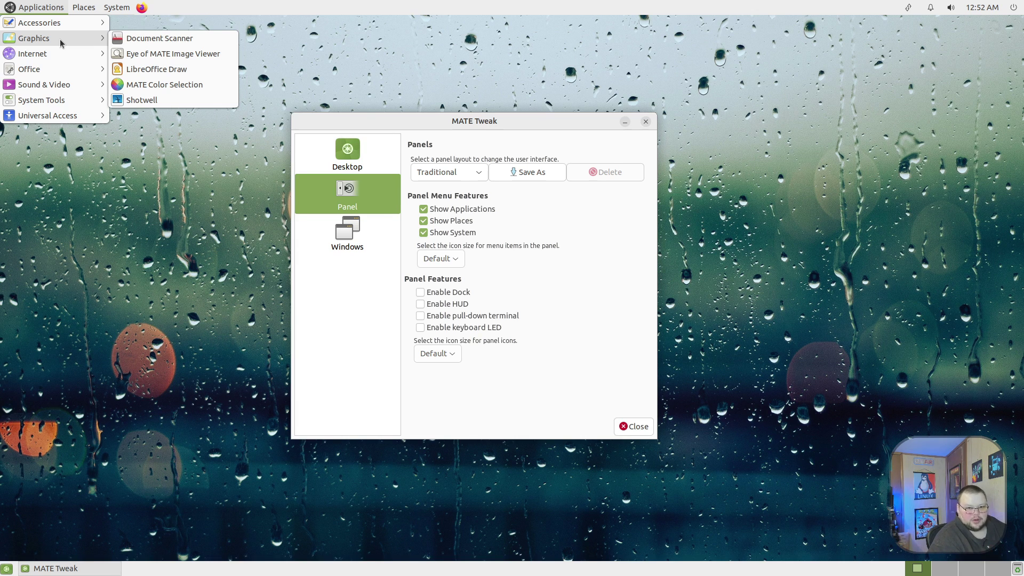
left_click(513, 230)
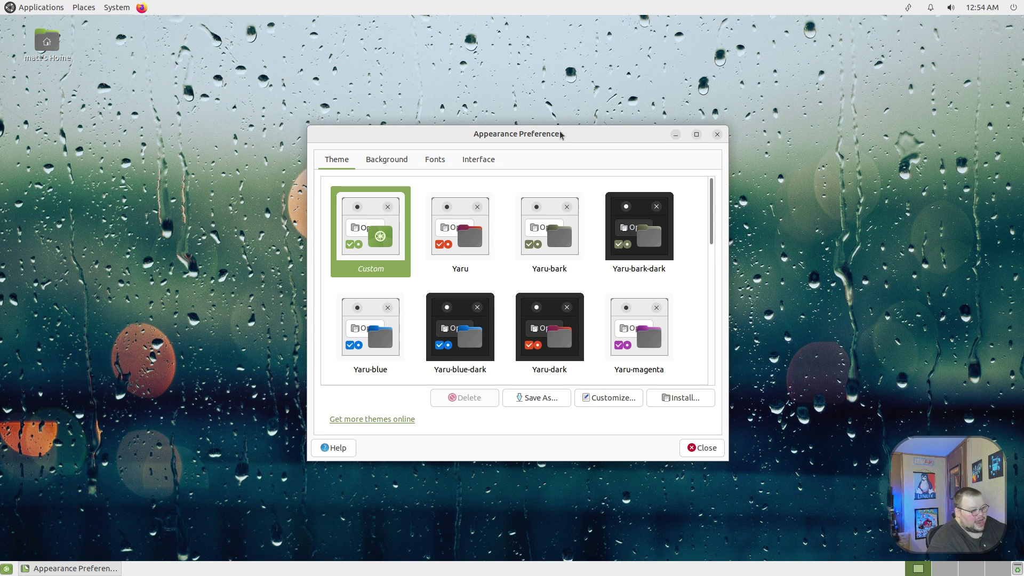
Step: Apply the Yaru-bark-dark theme and open the home folder in Caja
left_click(655, 212)
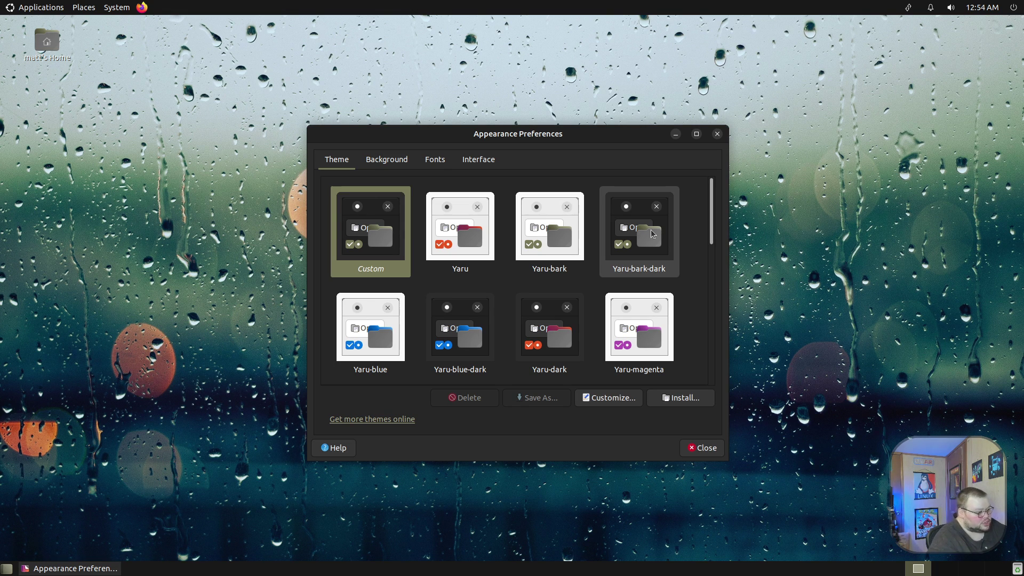
double_click(75, 37)
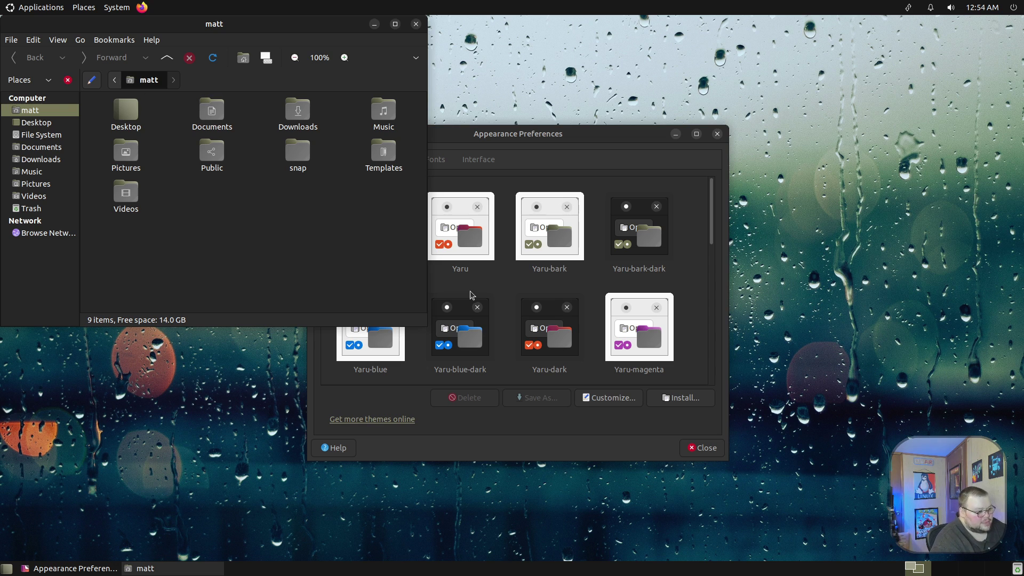
Step: Try the red Yaru-dark theme in Caja, then apply Yaru-purple-dark
left_click(552, 329)
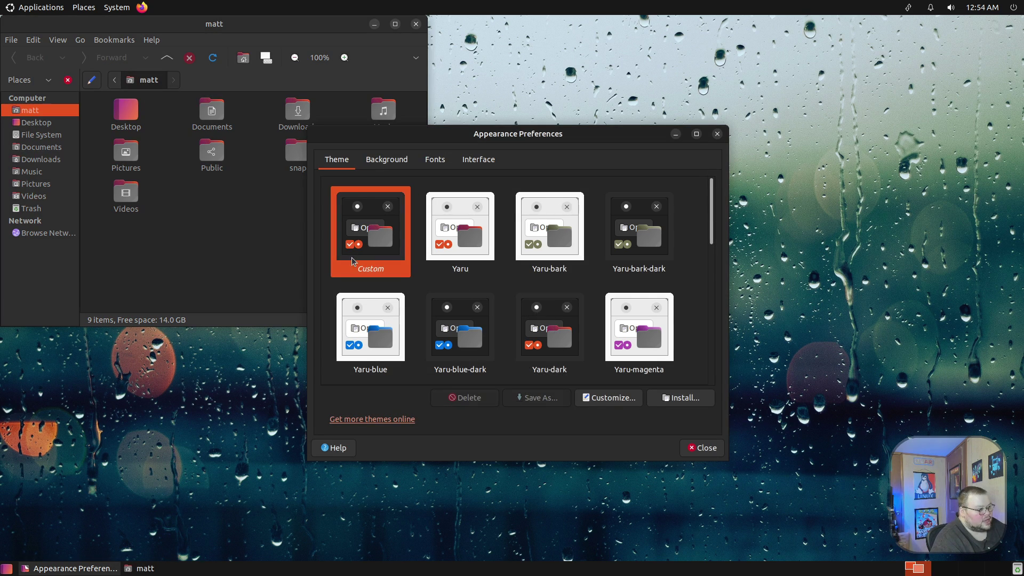
left_click(241, 215)
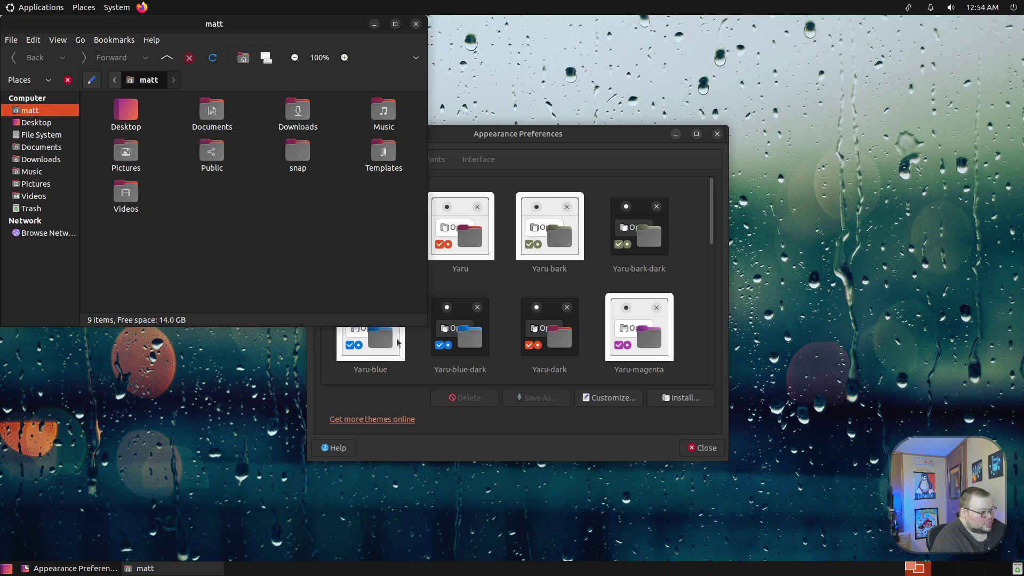
left_click(715, 226)
left_click_drag(713, 231, 708, 356)
left_click(393, 288)
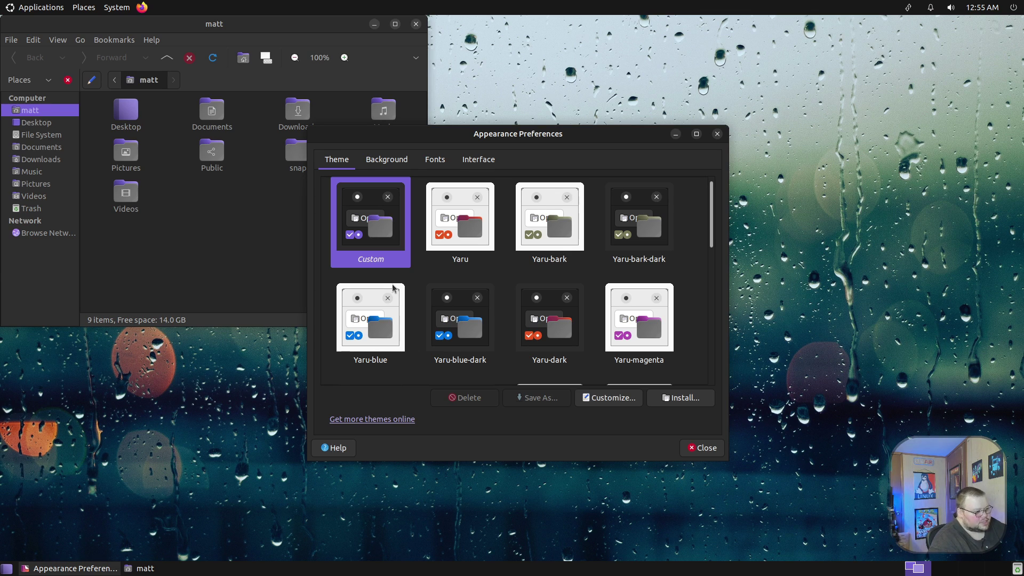
Step: Scroll up on Software Boutique's Welcome page
scroll(483, 330, "up", 1)
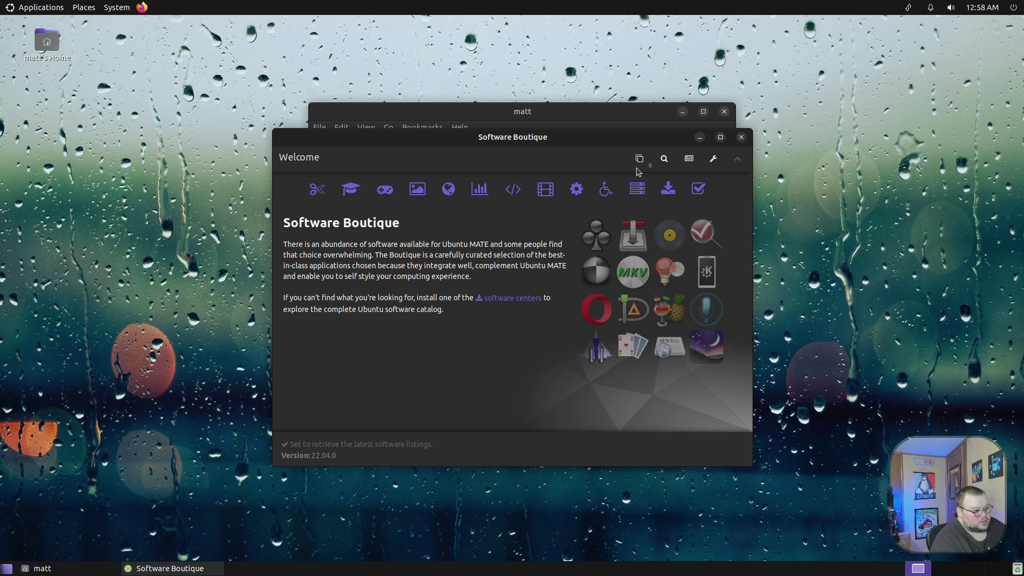
Step: Open the search page and list the Accessories apps, Caffeine and ConvertAll
left_click(665, 159)
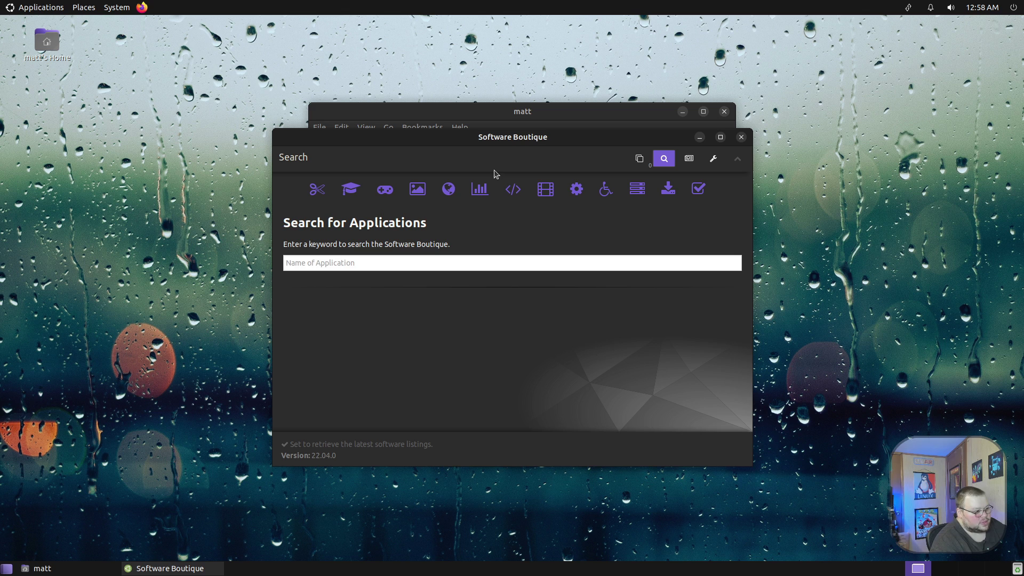
left_click(318, 189)
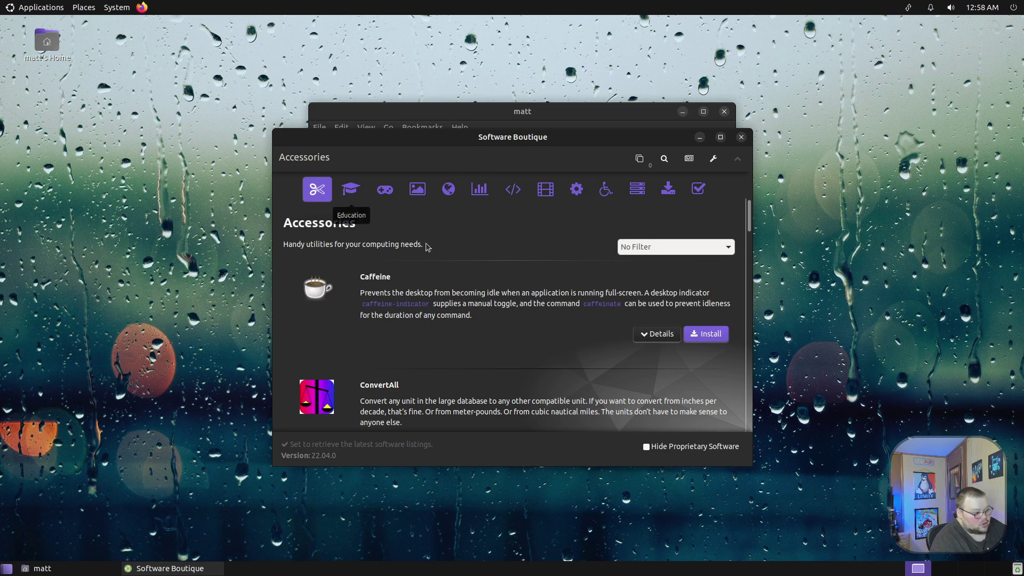
scroll(449, 267, "down", 1)
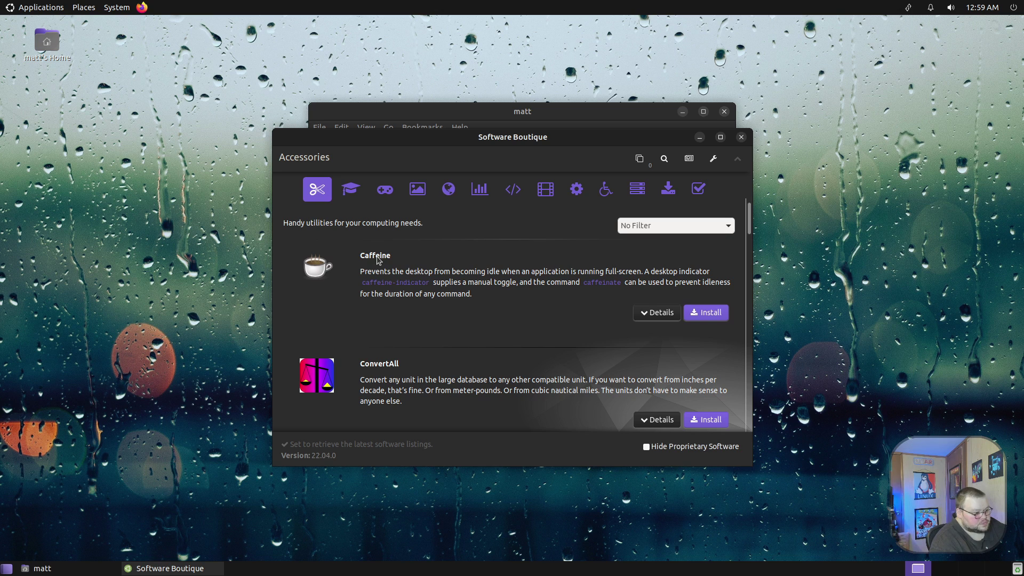
Step: Expand and collapse Caffeine's details, then expand ConvertAll's details
left_click(660, 315)
scroll(498, 299, "down", 1)
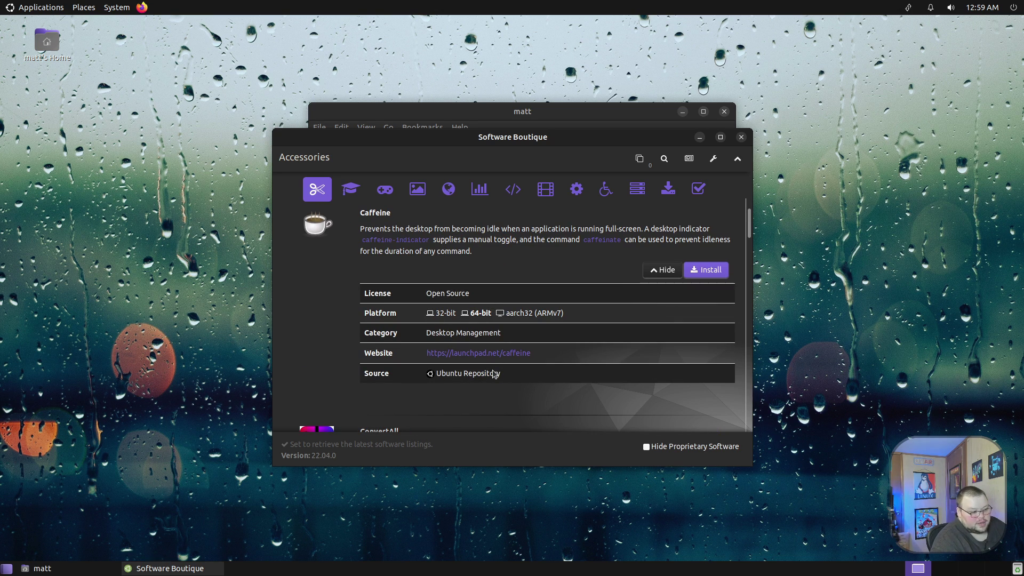
left_click(662, 269)
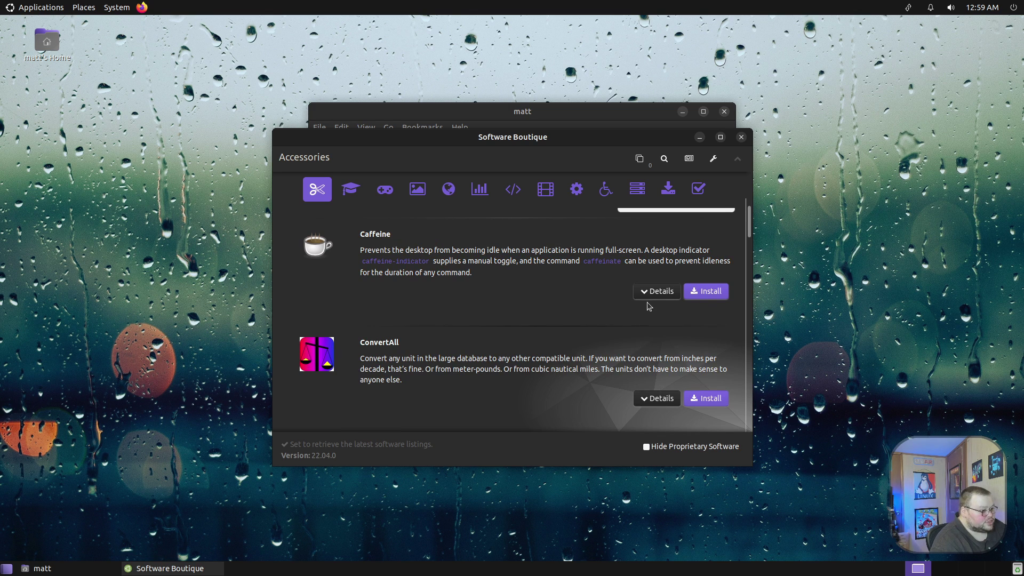
scroll(645, 335, "down", 1)
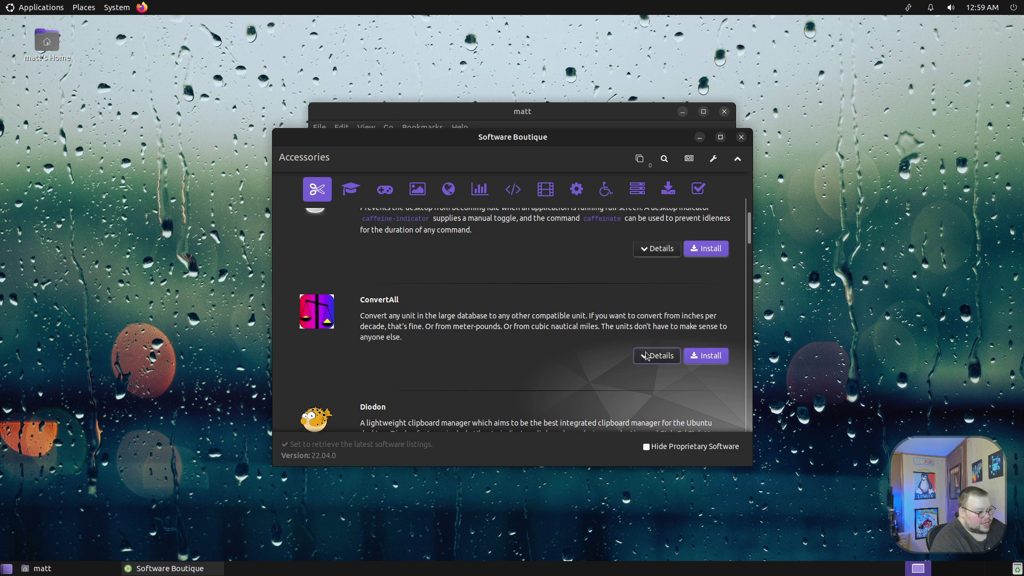
left_click(647, 356)
scroll(645, 354, "down", 4)
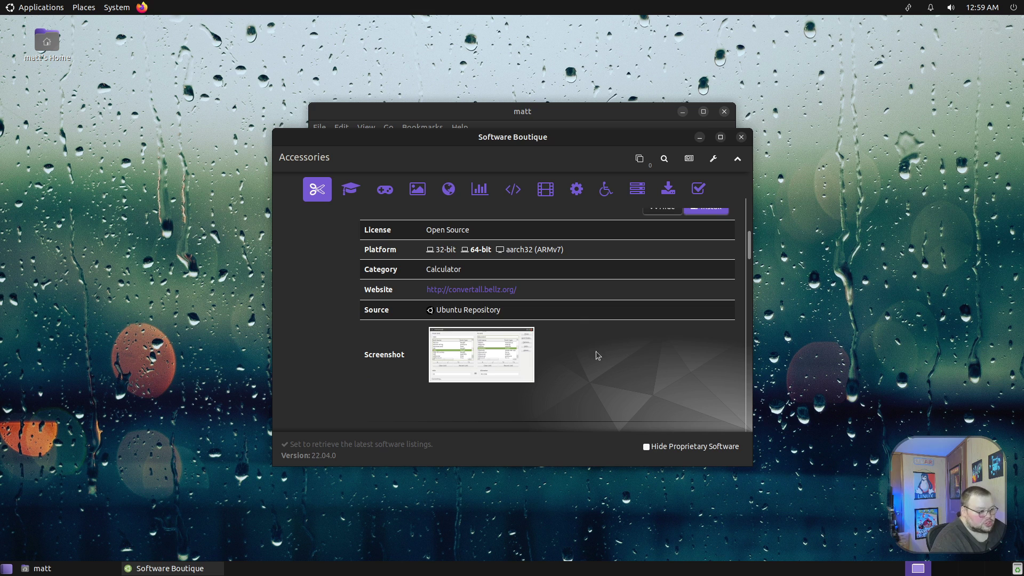
left_click(495, 351)
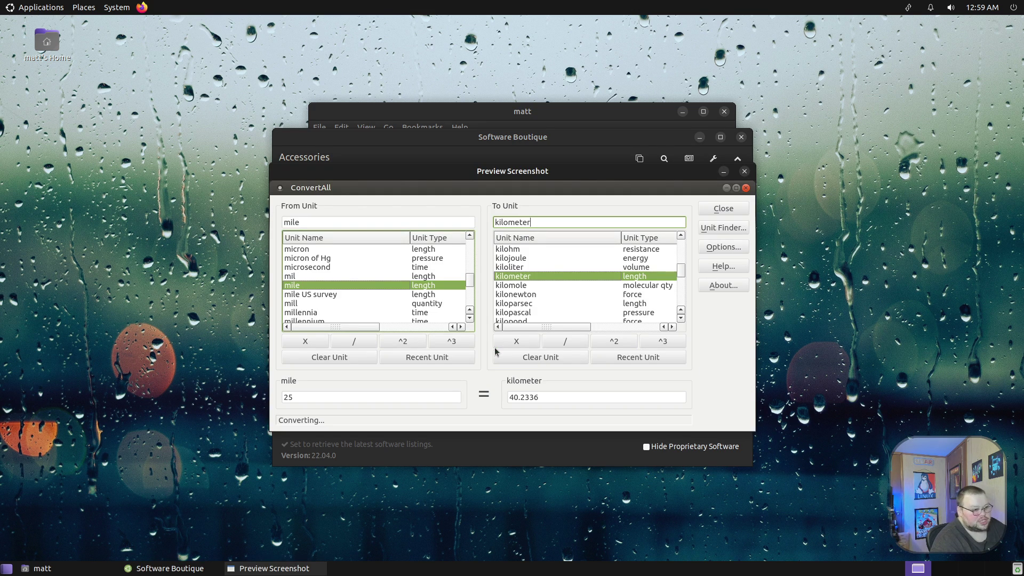
left_click(495, 351)
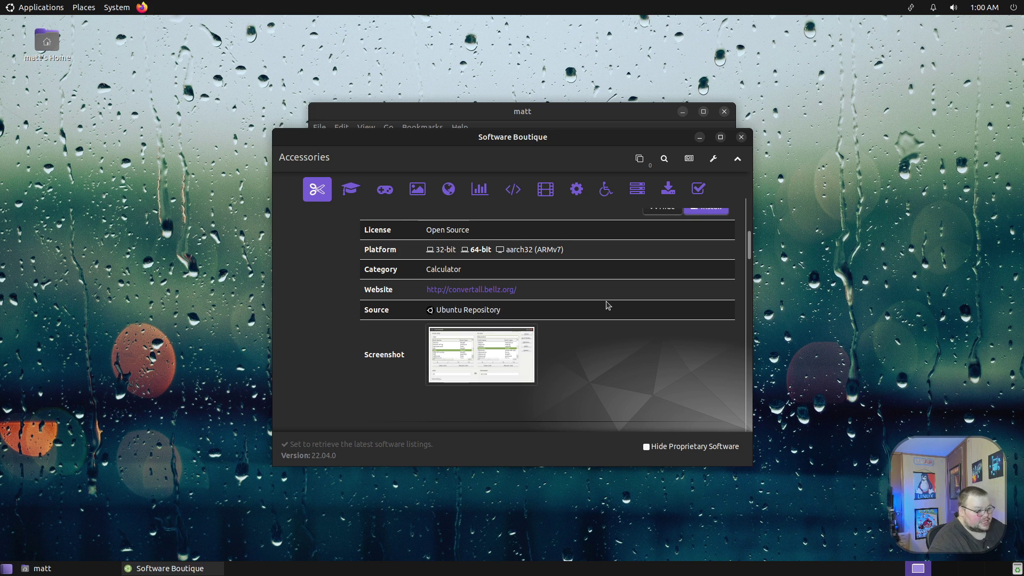
left_click(509, 365)
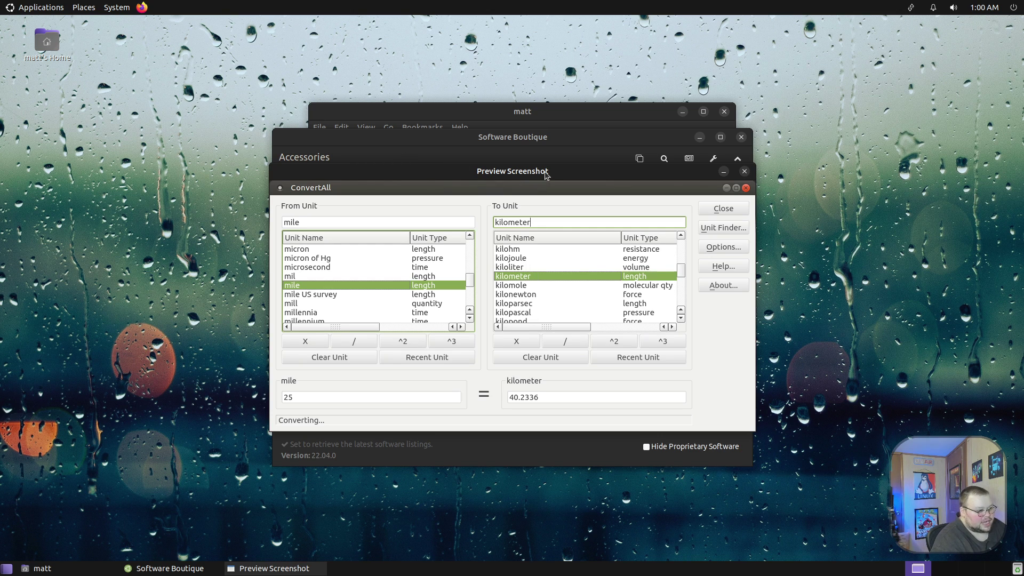
left_click_drag(547, 174, 417, 149)
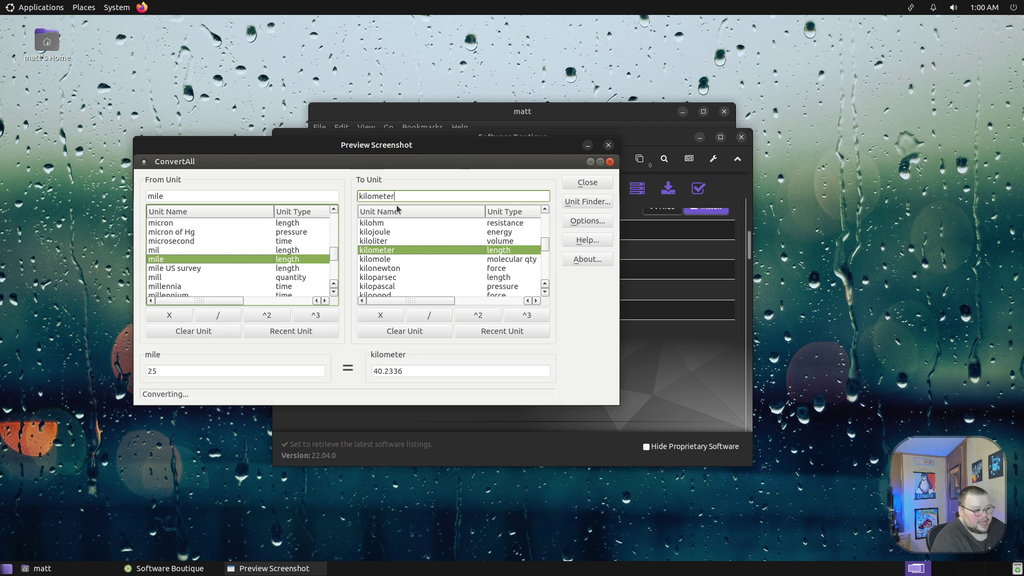
left_click(610, 146)
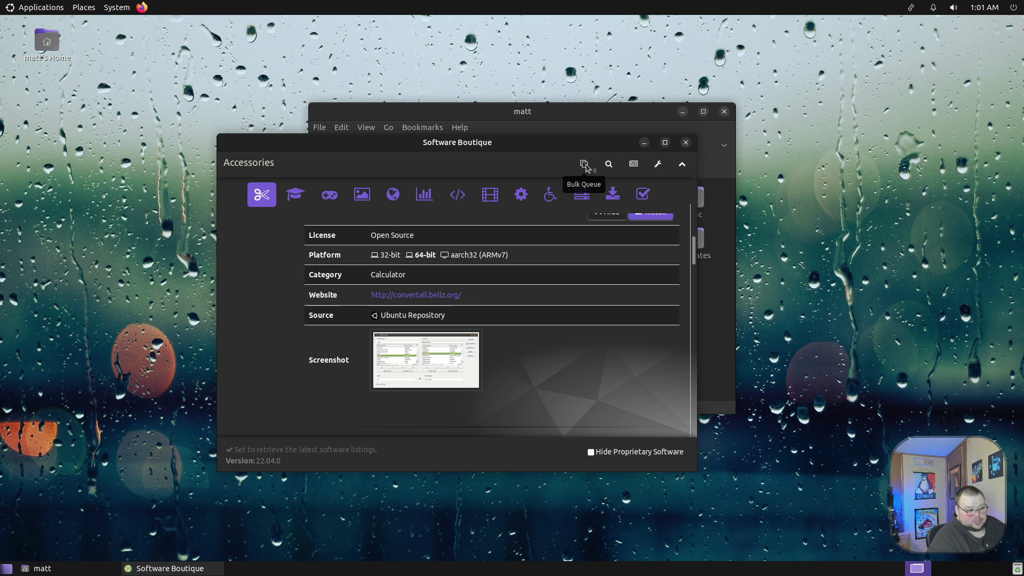
Step: Mark ConvertAll and Diodon for installation and check both in the Bulk Queue
scroll(591, 303, "up", 3)
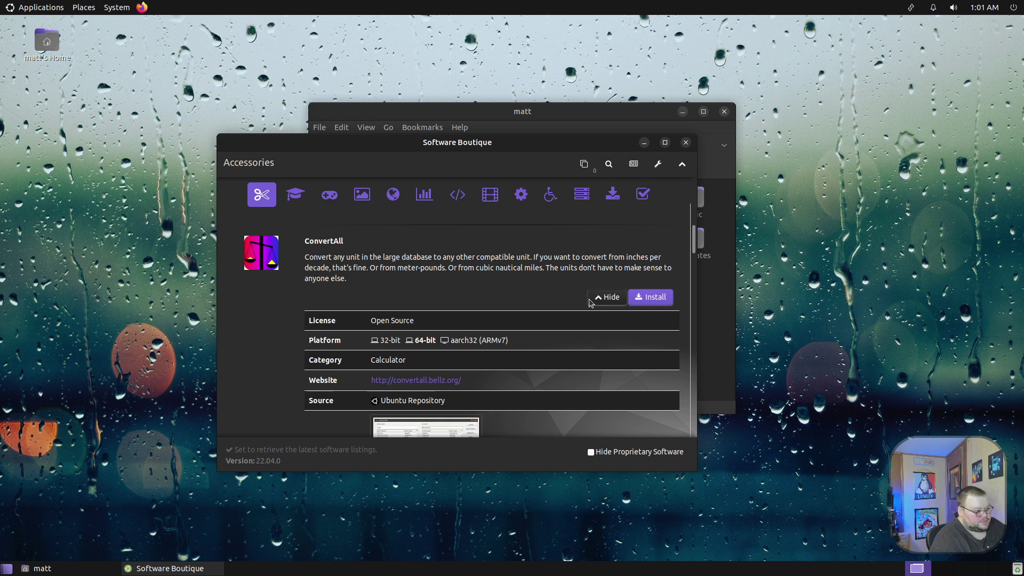
left_click(643, 298)
left_click(646, 373)
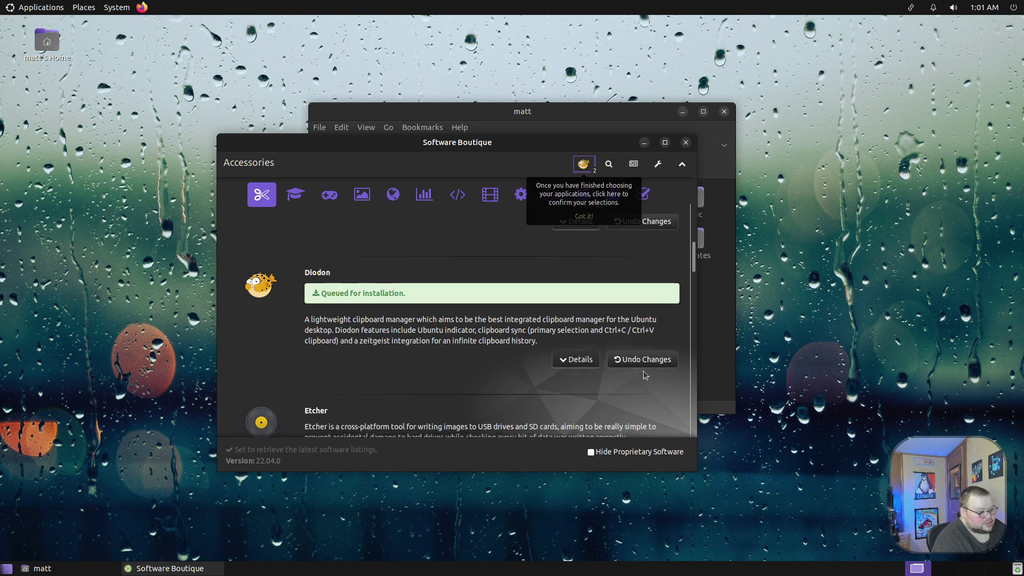
left_click(584, 164)
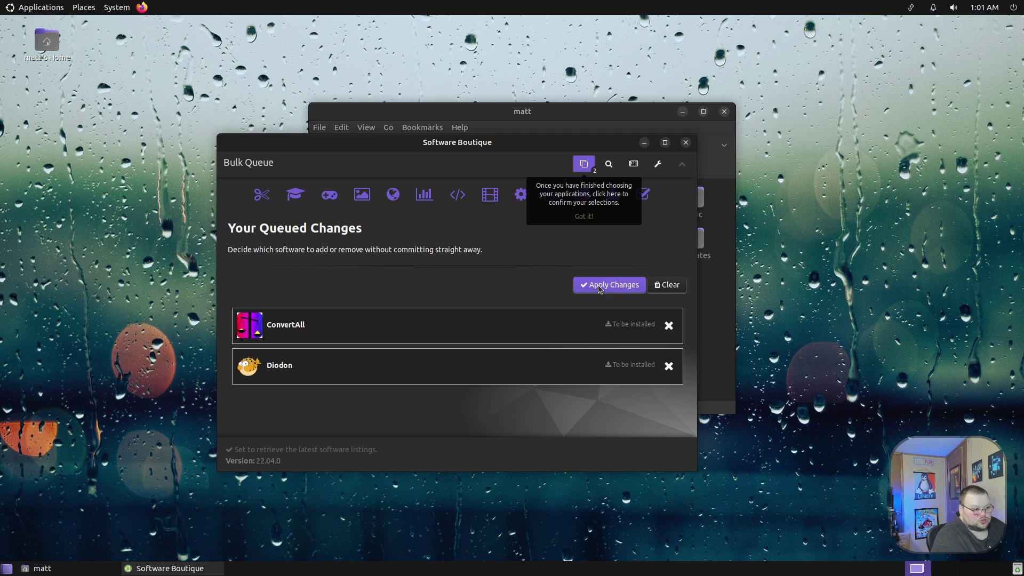
Step: Close Software Boutique to return to the Caja home folder window
left_click(600, 288)
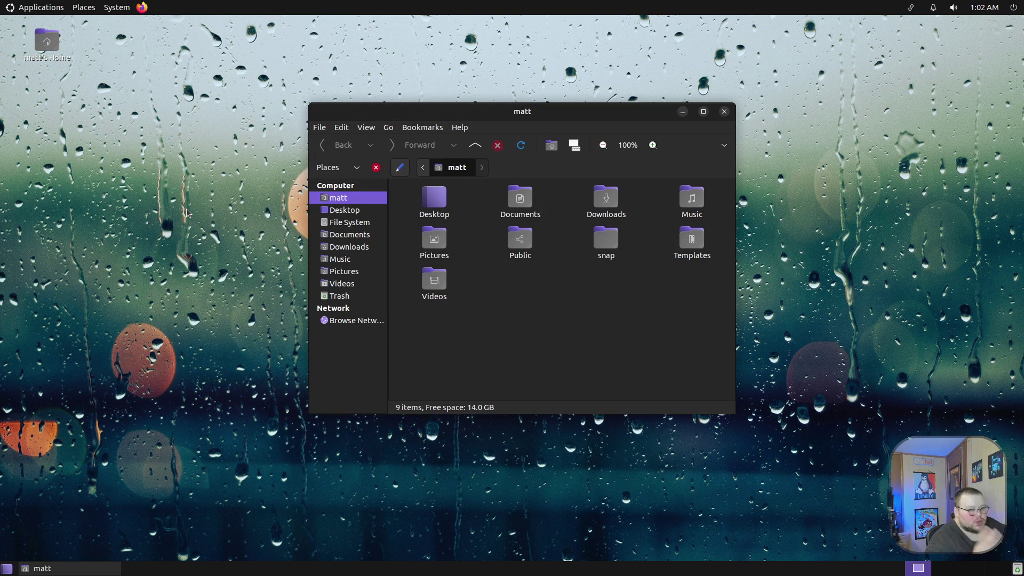